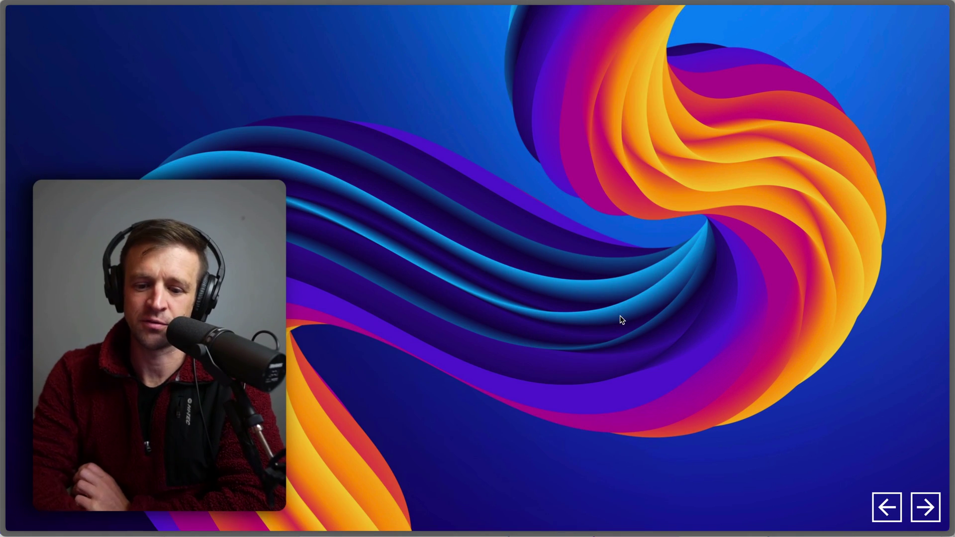
- Advance the published slider three slides to the flower image, then go back to the torus slide
{"action": "left_click", "coordinate": [921, 507]}
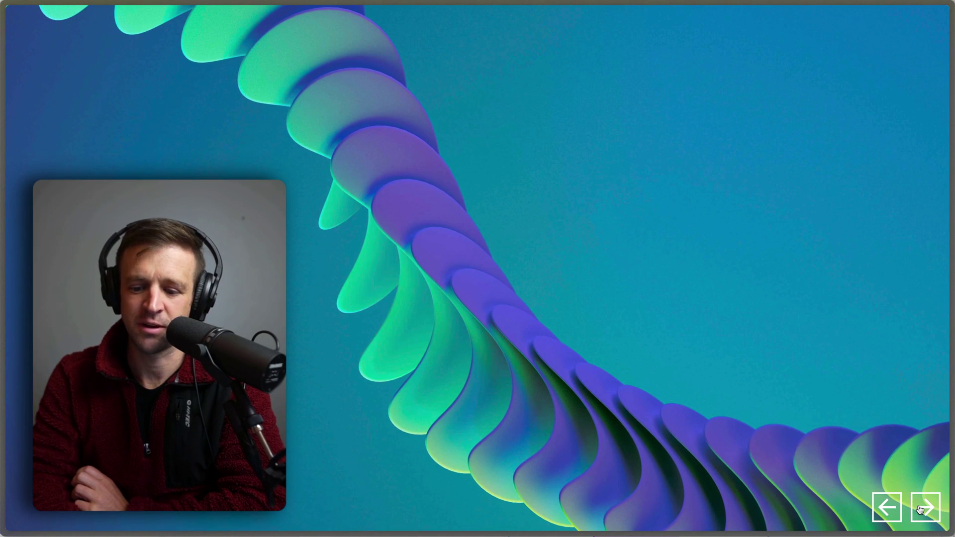
{"action": "left_click", "coordinate": [921, 508]}
{"action": "left_click", "coordinate": [920, 508]}
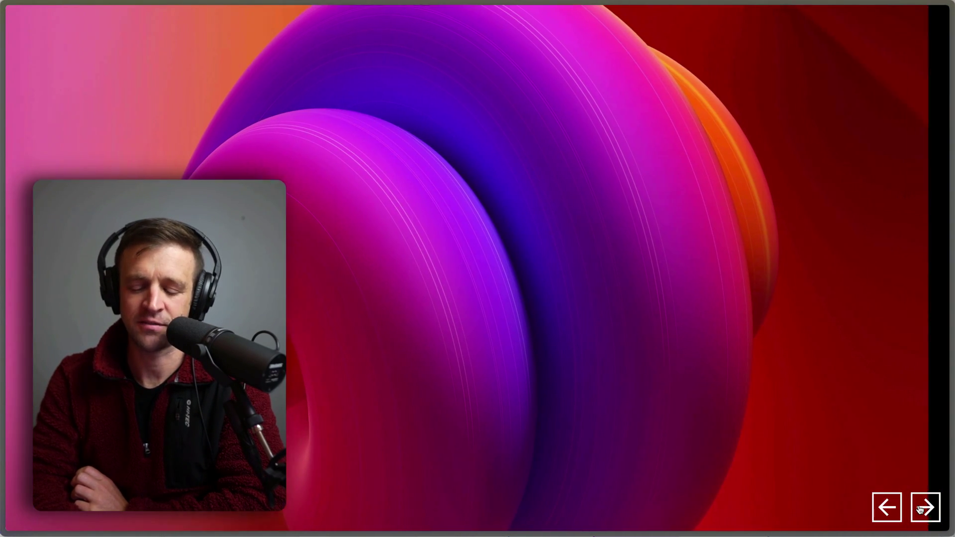
{"action": "left_click", "coordinate": [892, 506]}
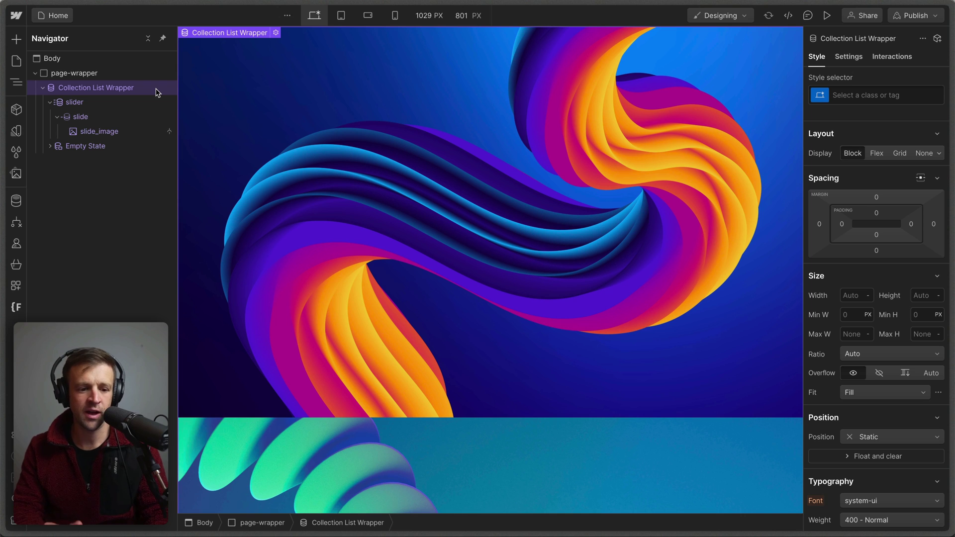
- Select the slide item in the Navigator and set its height to 100 DVH
{"action": "left_click", "coordinate": [97, 103]}
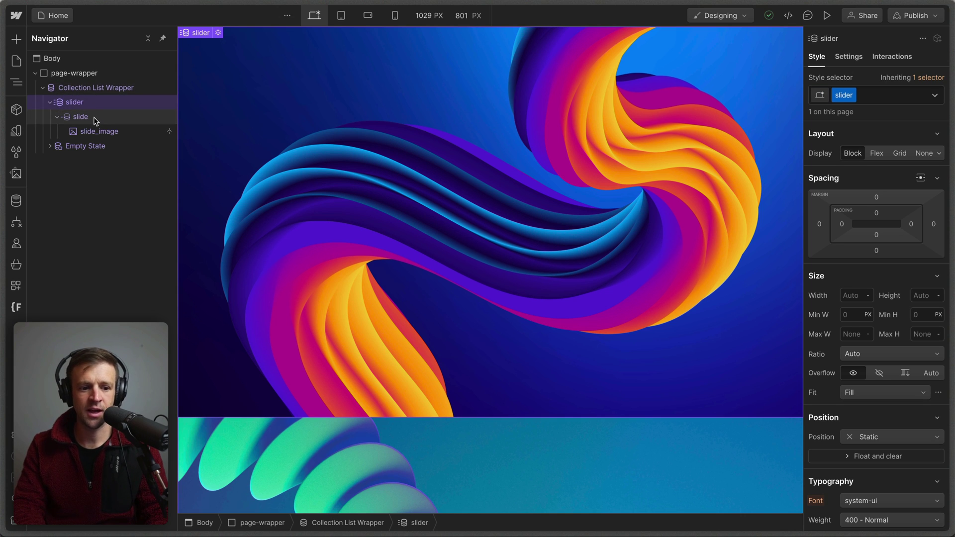
{"action": "left_click", "coordinate": [93, 117]}
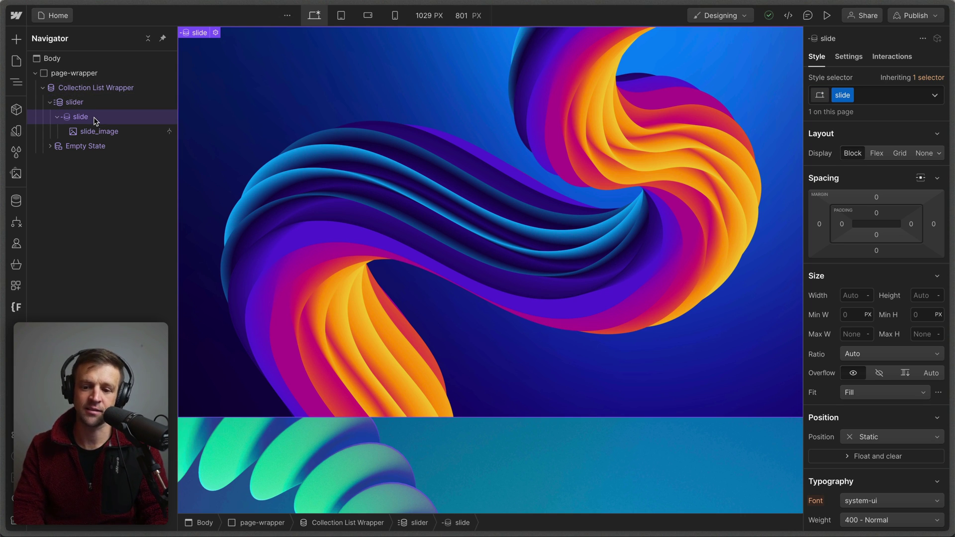
{"action": "left_click", "coordinate": [91, 132]}
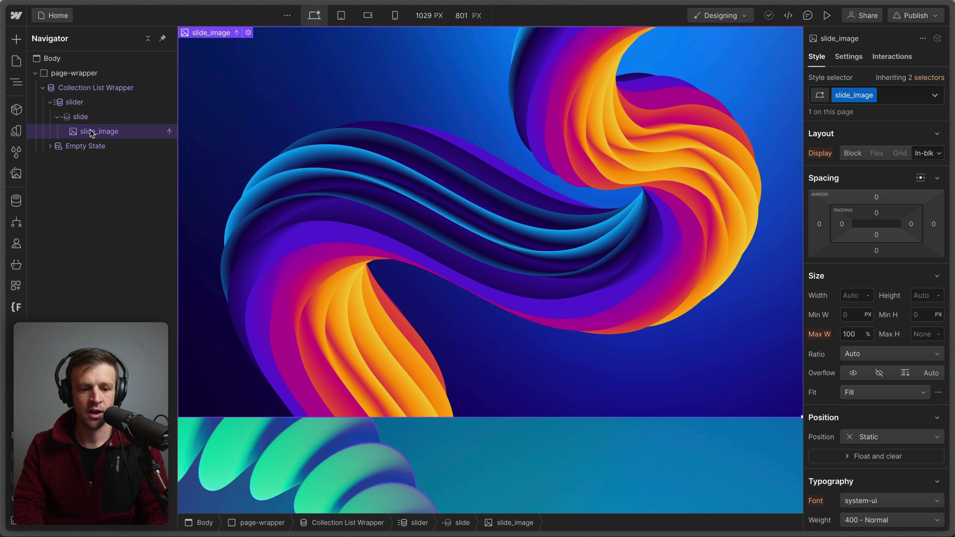
{"action": "left_click", "coordinate": [93, 118]}
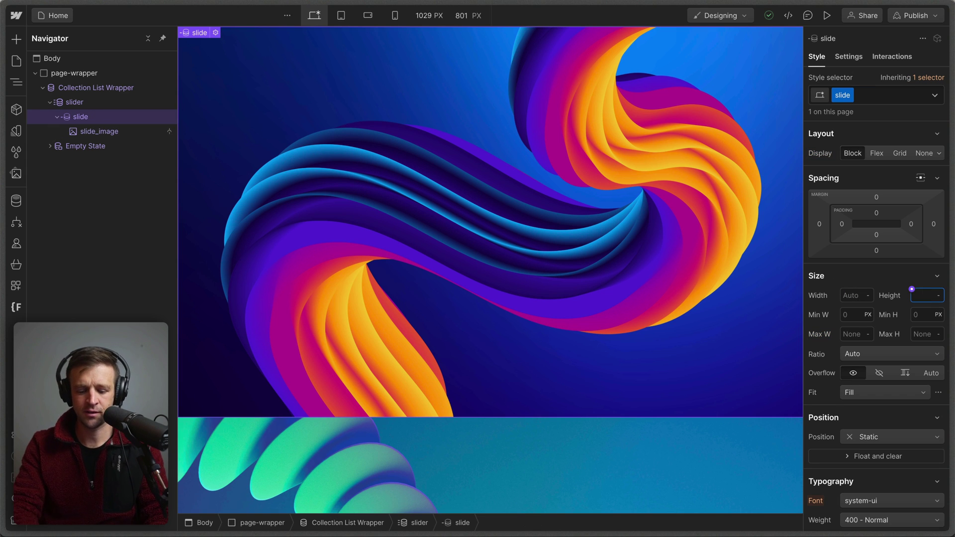
{"action": "type", "text": "dvh"}
{"action": "key", "text": "Return"}
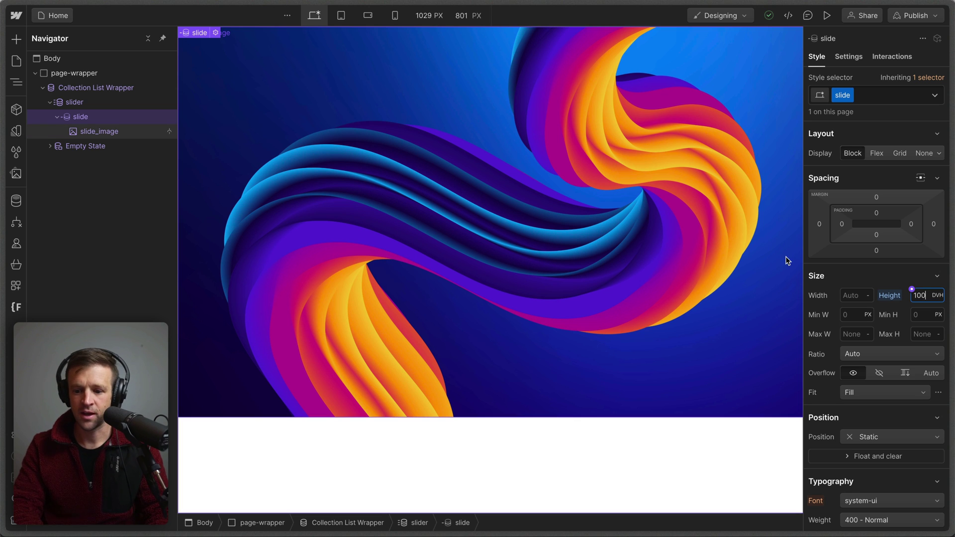
- Give slide_image 100% width, 100% height and Cover fit, then check the slides on the canvas
{"action": "left_click", "coordinate": [127, 131]}
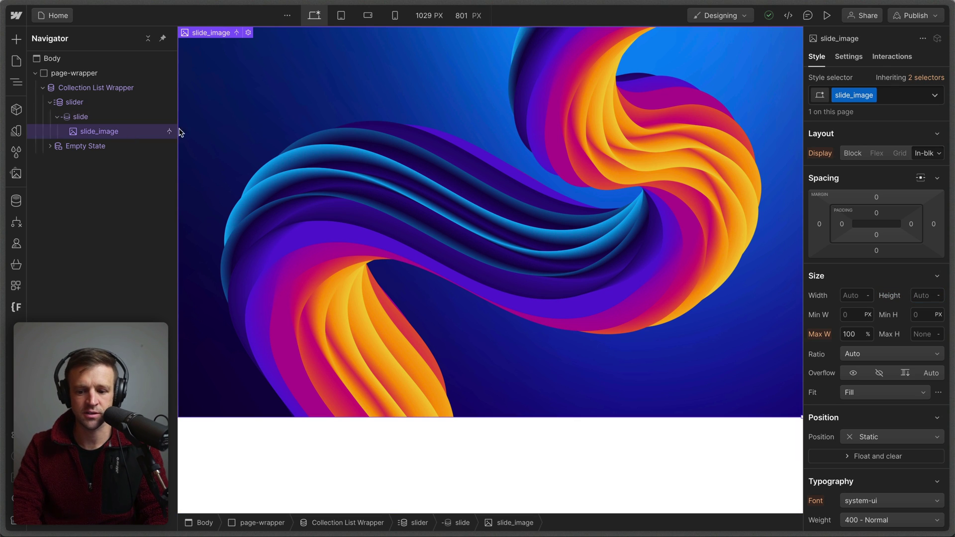
{"action": "left_click", "coordinate": [855, 295]}
{"action": "type", "text": "100"}
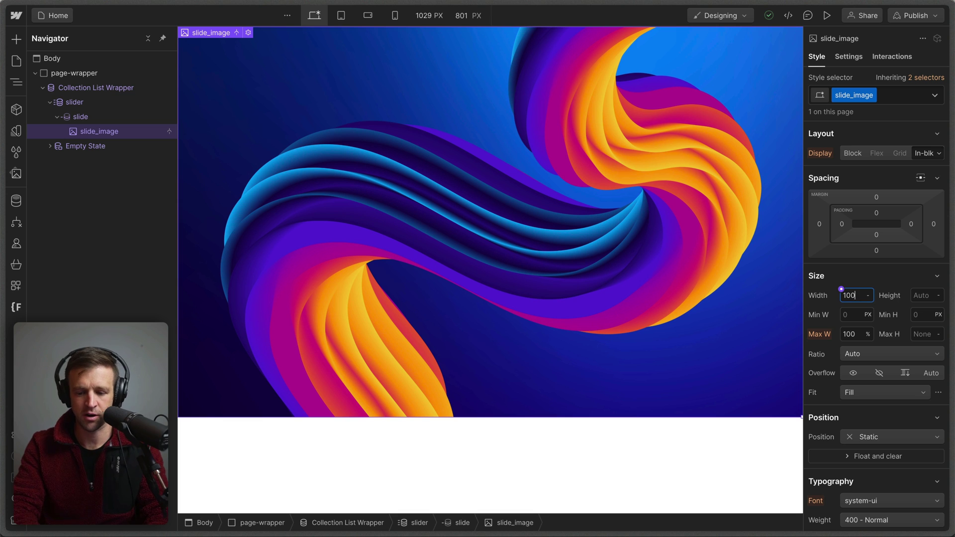
{"action": "type", "text": "%"}
{"action": "key", "text": "Tab"}
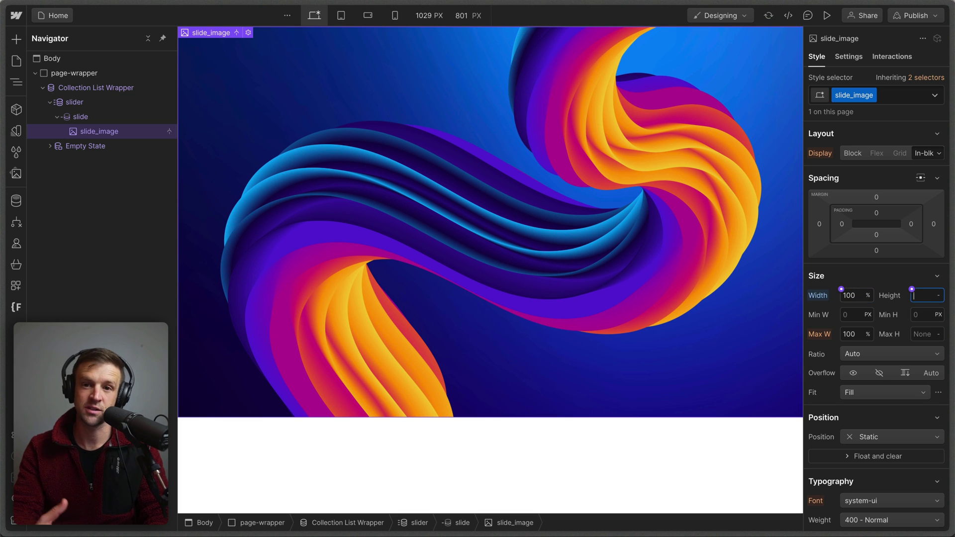
{"action": "key", "text": "Return"}
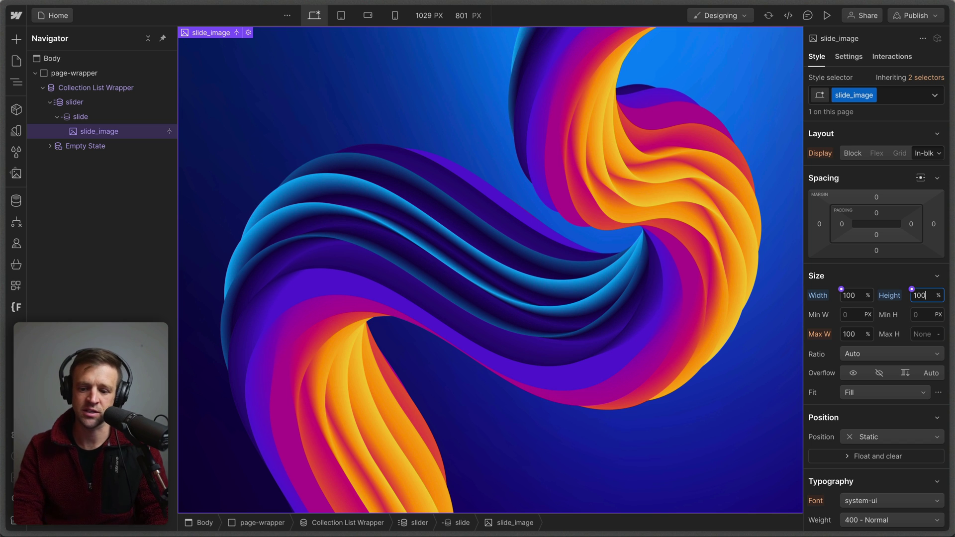
{"action": "left_click", "coordinate": [863, 393]}
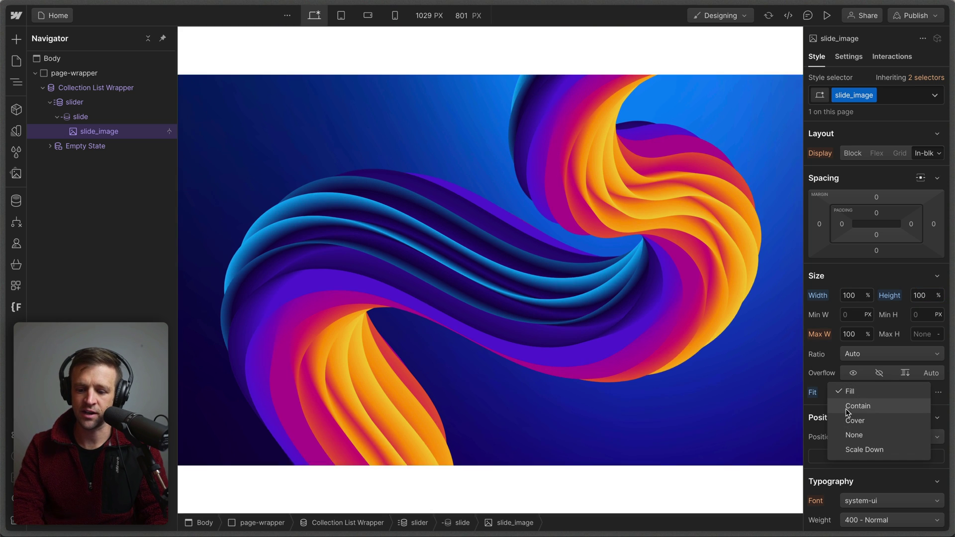
{"action": "left_click", "coordinate": [852, 421]}
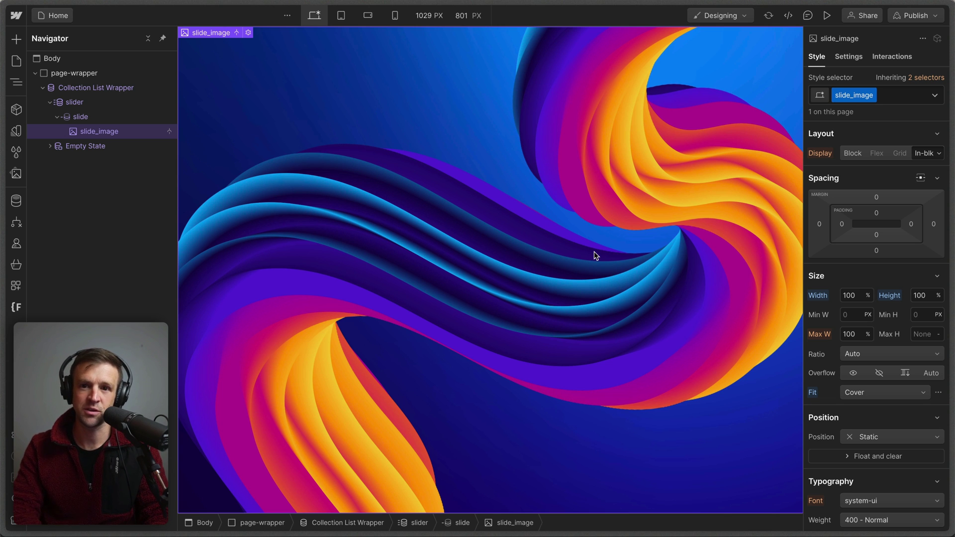
{"action": "scroll", "coordinate": [596, 255], "scroll_direction": "down", "scroll_amount": 1}
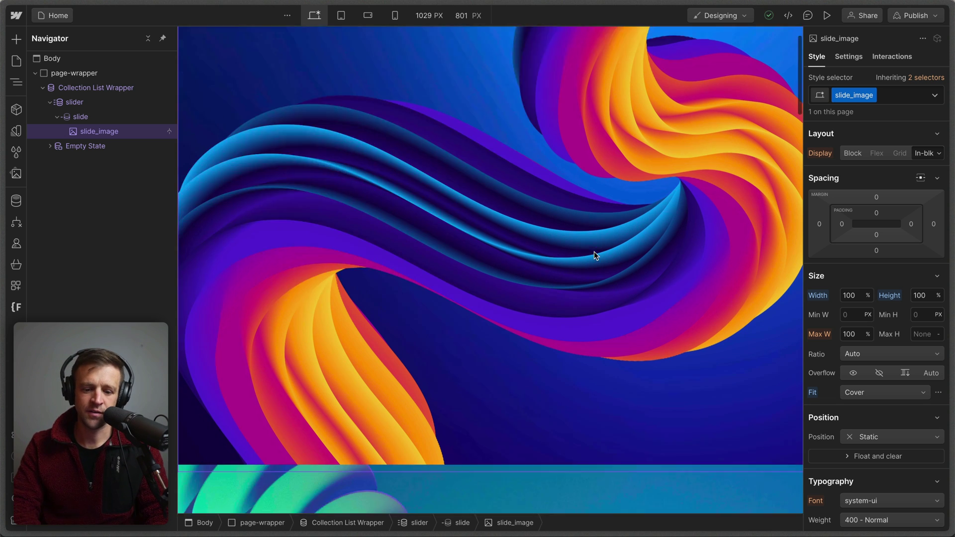
{"action": "scroll", "coordinate": [595, 255], "scroll_direction": "down", "scroll_amount": 20}
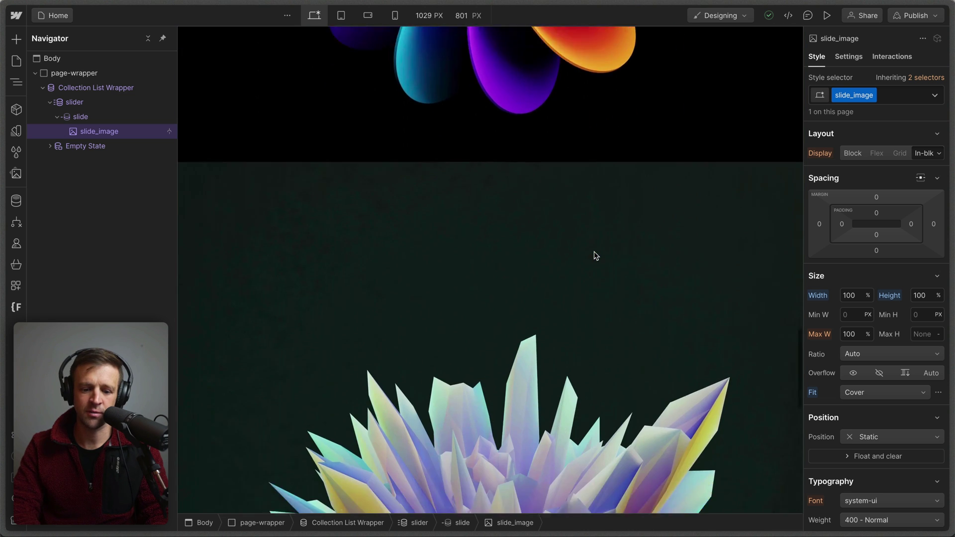
{"action": "scroll", "coordinate": [596, 255], "scroll_direction": "down", "scroll_amount": 8}
{"action": "scroll", "coordinate": [596, 255], "scroll_direction": "up", "scroll_amount": 20}
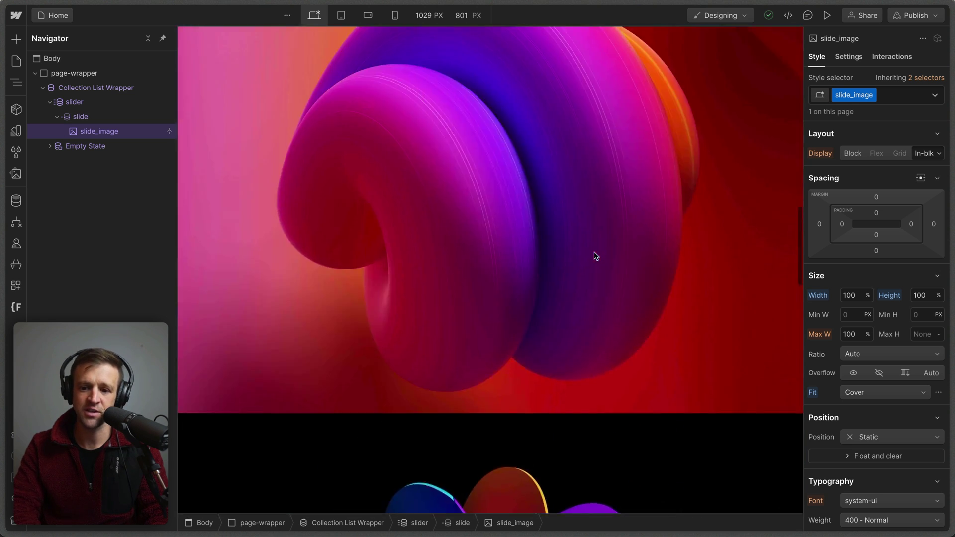
{"action": "scroll", "coordinate": [595, 256], "scroll_direction": "up", "scroll_amount": 3}
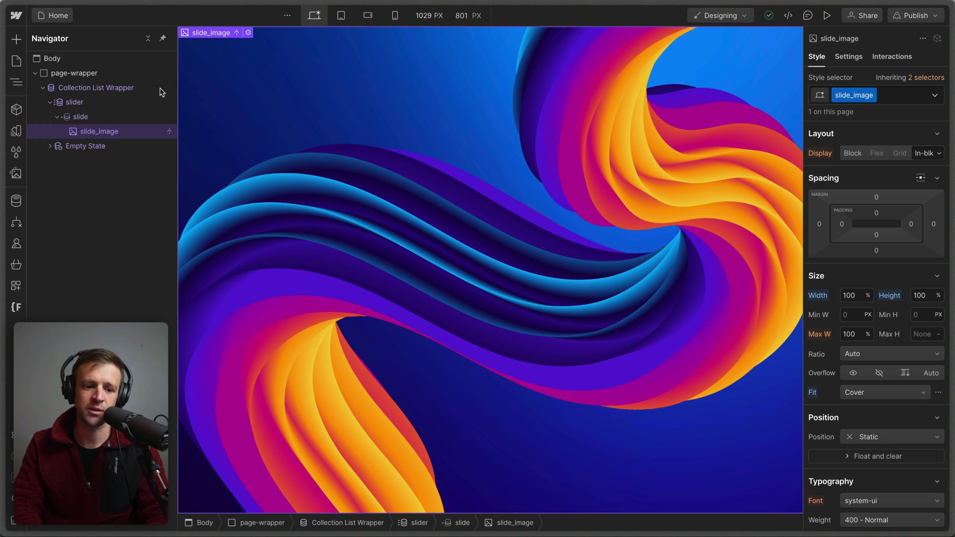
- Set the slide to Absolute positioning pinned to all four edges
{"action": "left_click", "coordinate": [82, 116]}
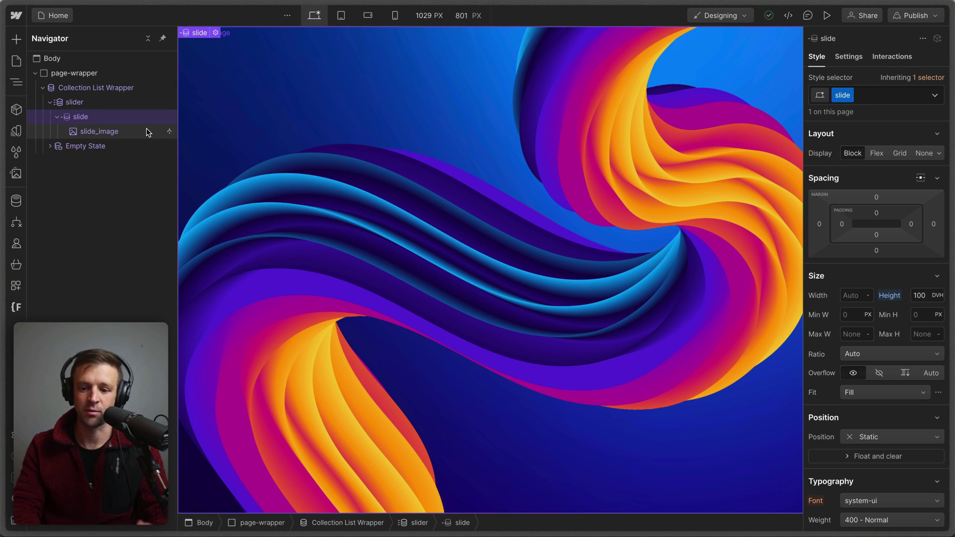
{"action": "left_click", "coordinate": [863, 435]}
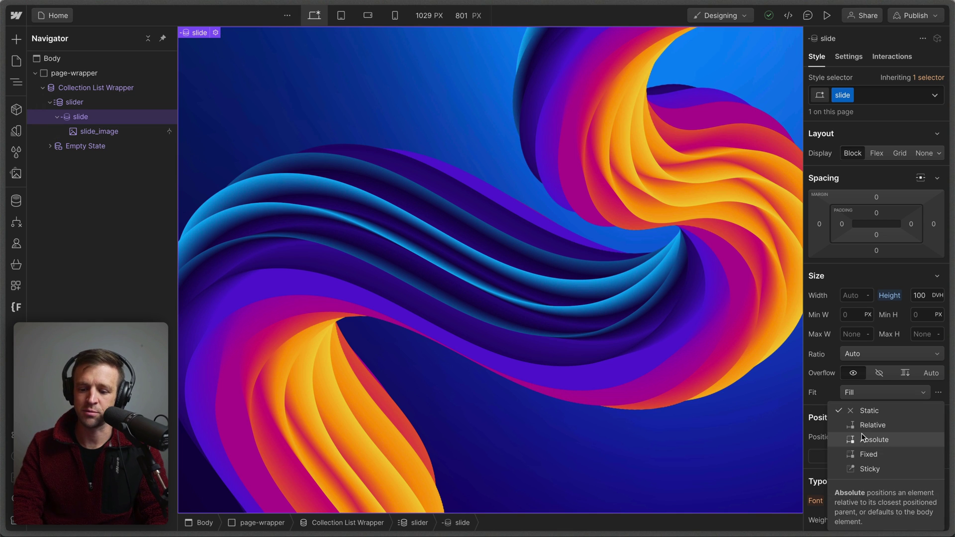
{"action": "key", "text": "Escape"}
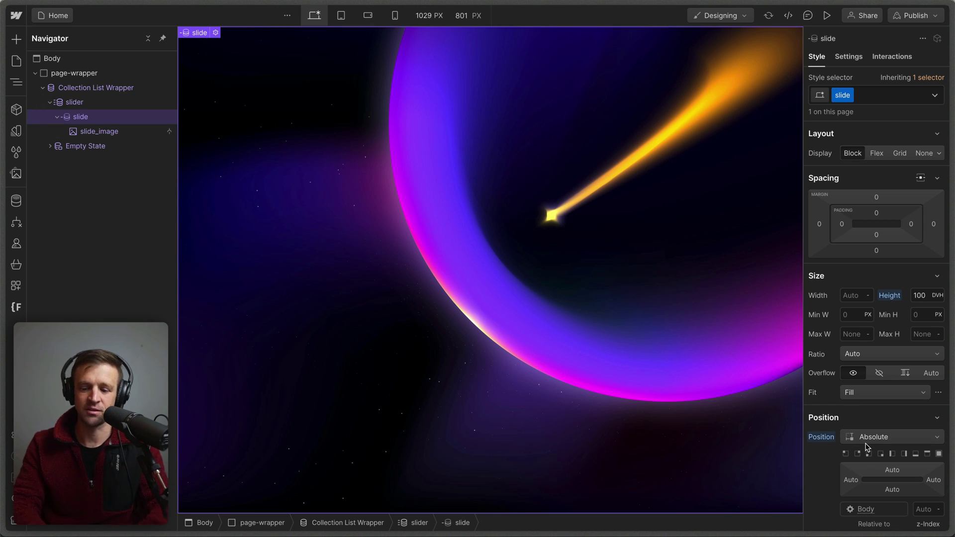
{"action": "left_click", "coordinate": [940, 454]}
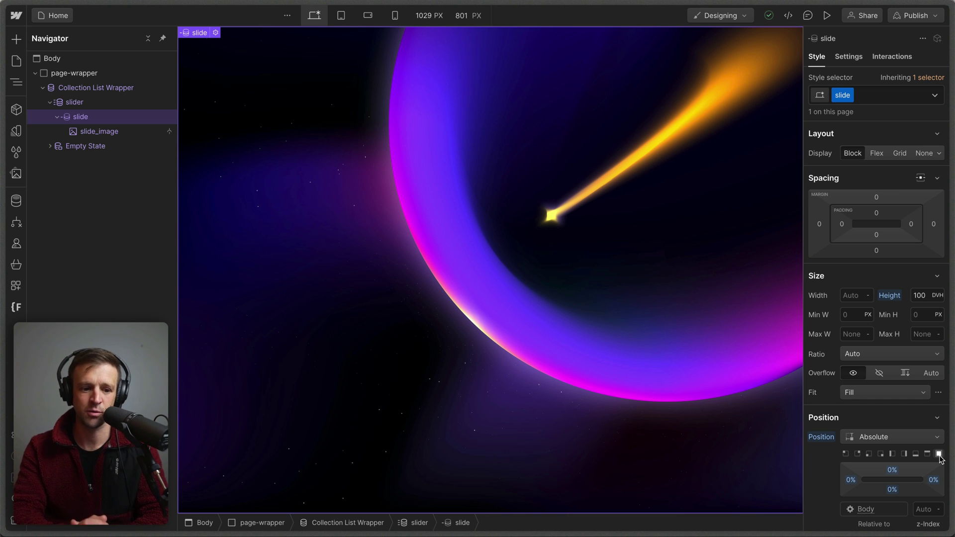
{"action": "left_click", "coordinate": [938, 454]}
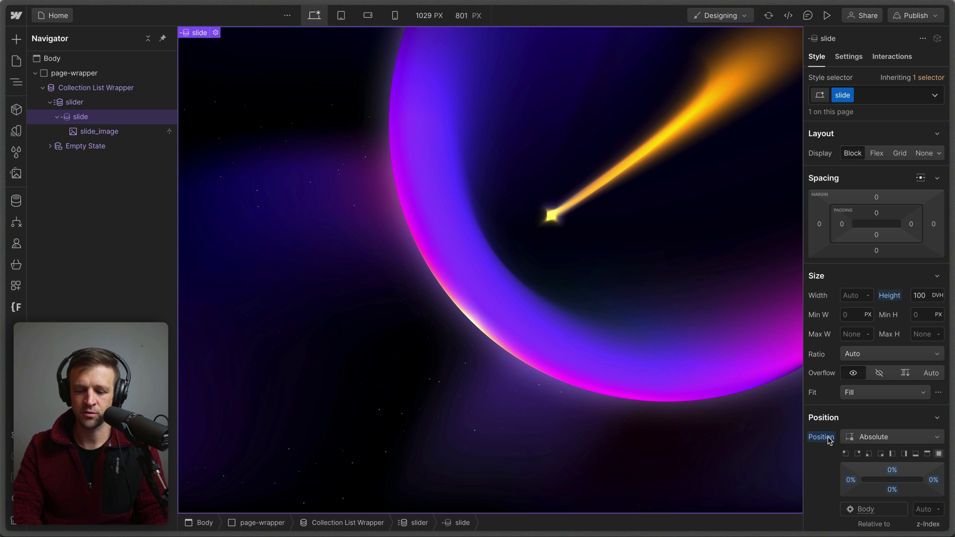
- Reset the slide's position to static and reapply Absolute twice to compare
{"action": "left_click", "coordinate": [829, 440], "text": "alt"}
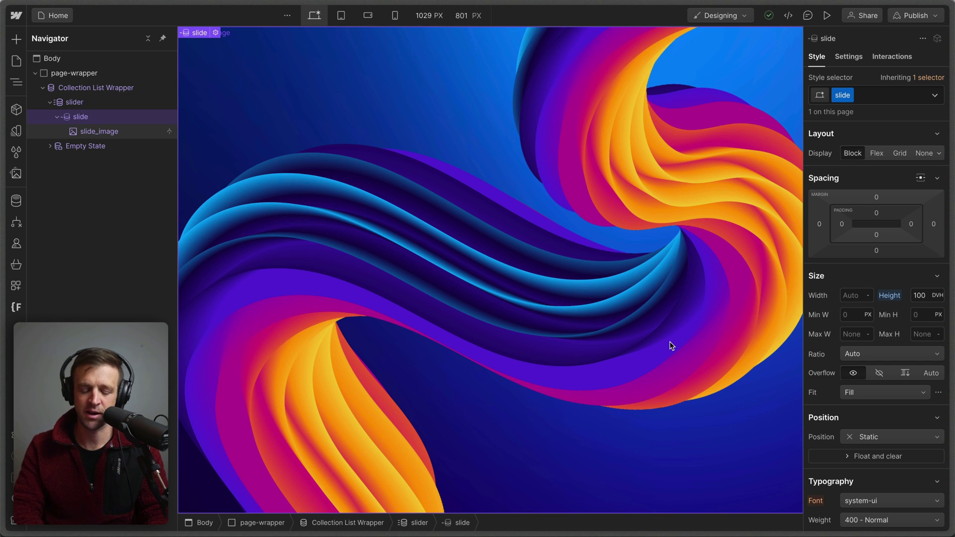
{"action": "left_click", "coordinate": [876, 437]}
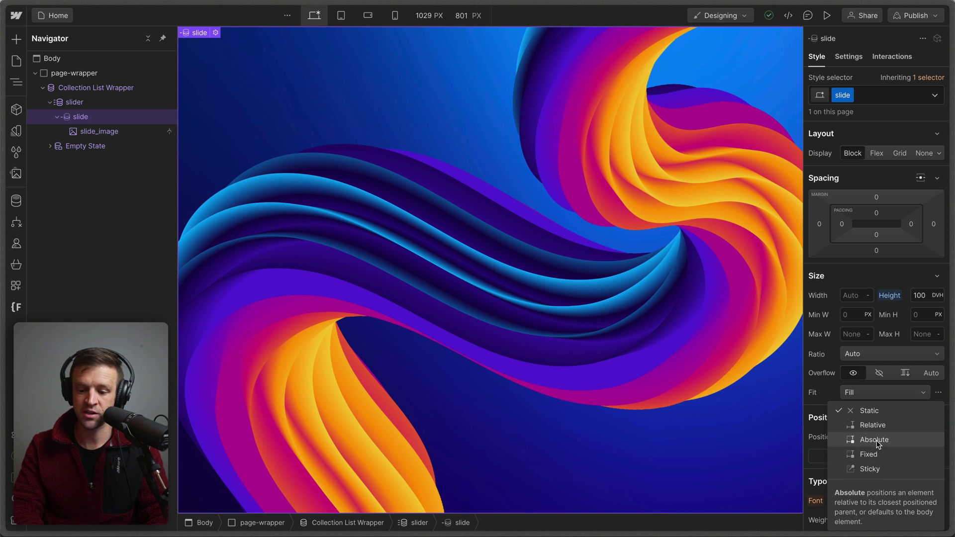
{"action": "left_click", "coordinate": [879, 440]}
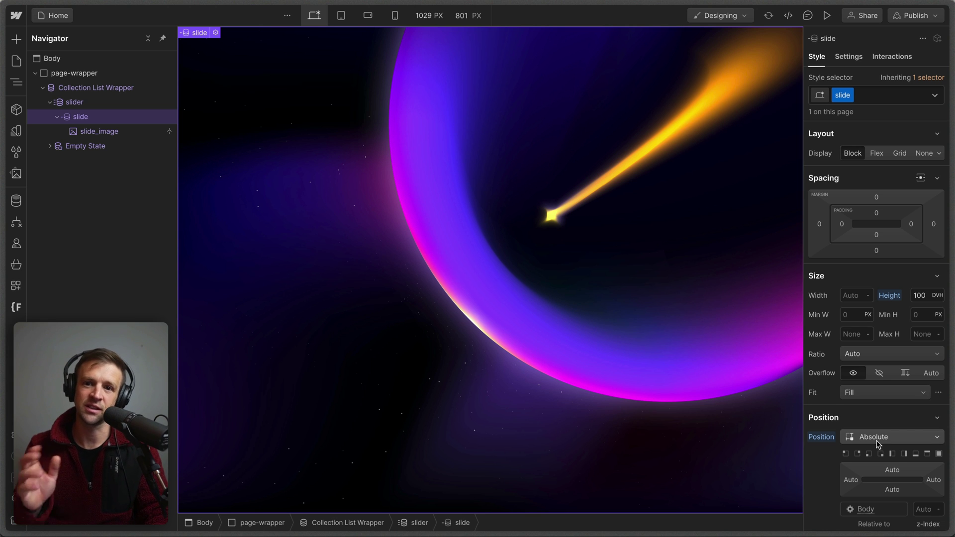
{"action": "left_click", "coordinate": [822, 437], "text": "alt"}
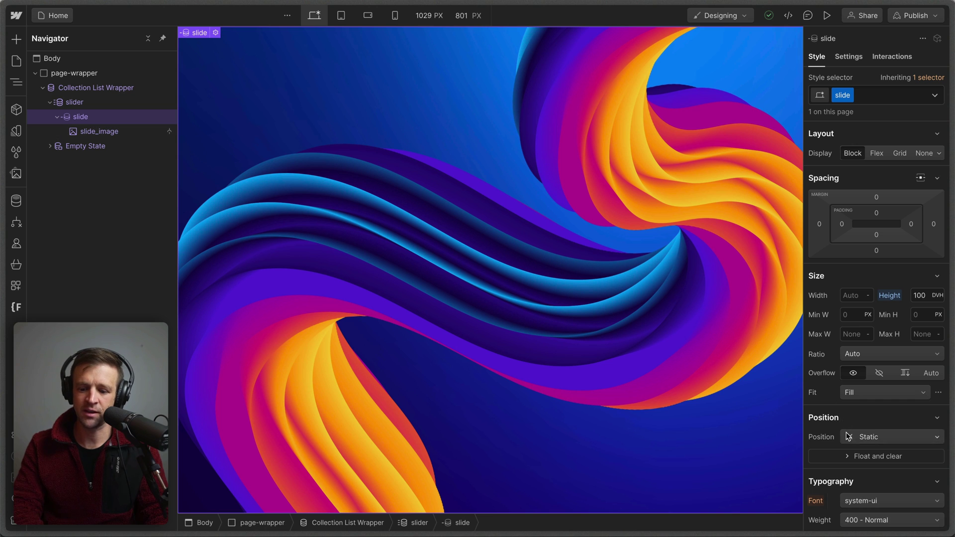
{"action": "left_click", "coordinate": [848, 436]}
{"action": "left_click", "coordinate": [864, 443]}
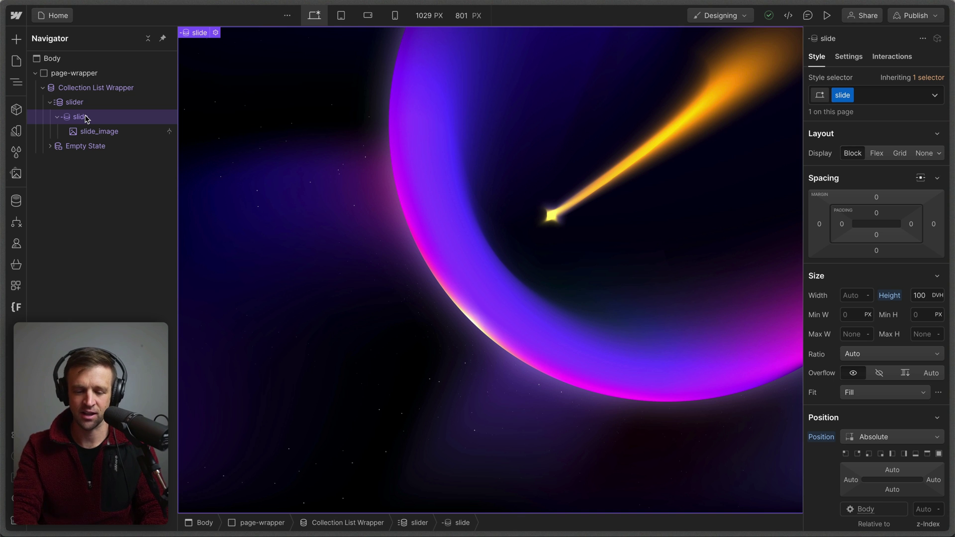
- Open DevTools with larger text and select the slider list and its slide items
{"action": "key", "text": "super+alt+i"}
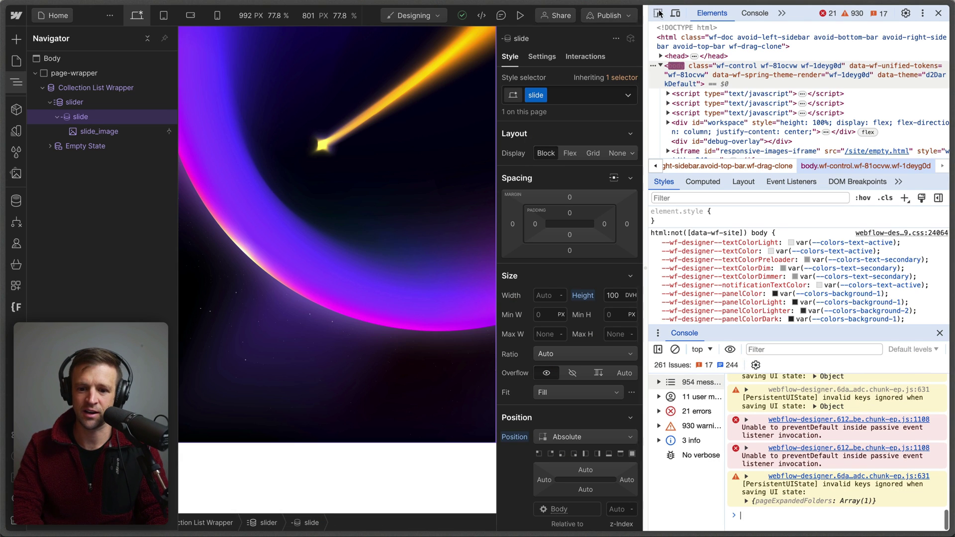
{"action": "key", "text": "super+equal"}
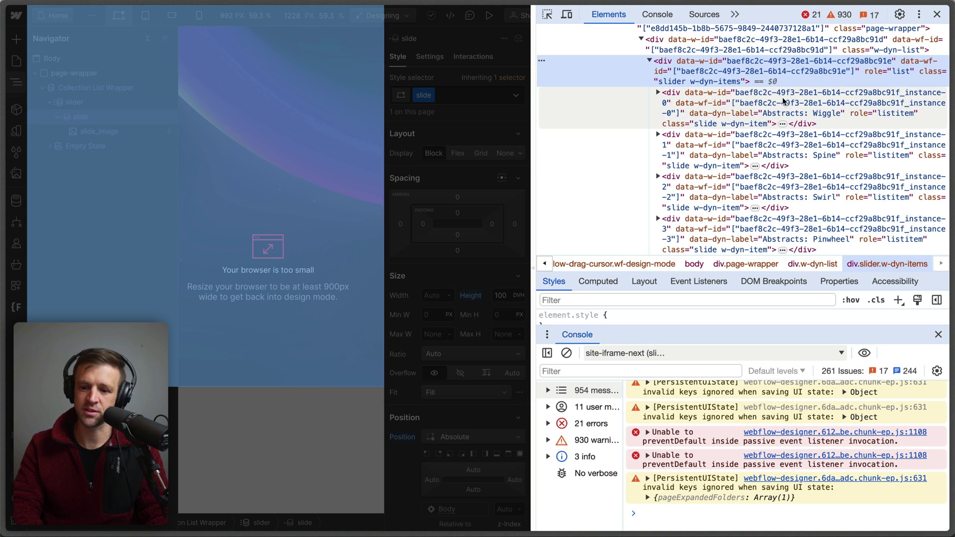
{"action": "left_click", "coordinate": [802, 104]}
{"action": "left_click", "coordinate": [783, 147]}
{"action": "left_click", "coordinate": [769, 191]}
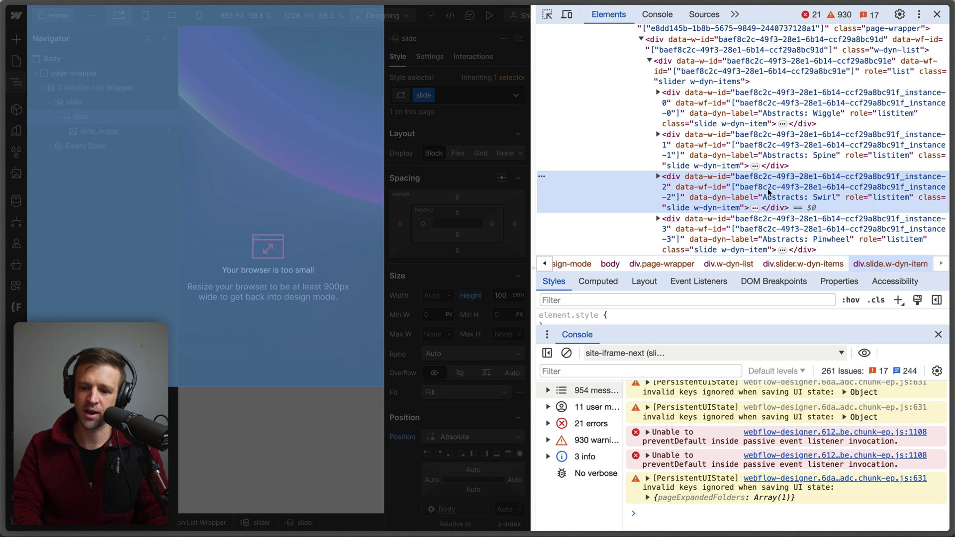
- Expand the Wiggle and Blast slide items and preview their image sources
{"action": "double_click", "coordinate": [780, 105]}
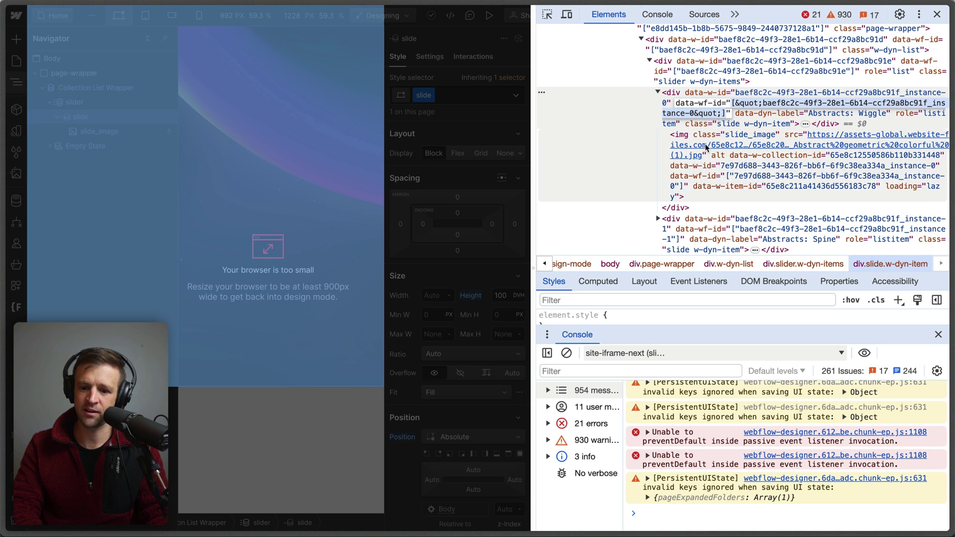
{"action": "mouse_move", "coordinate": [712, 148]}
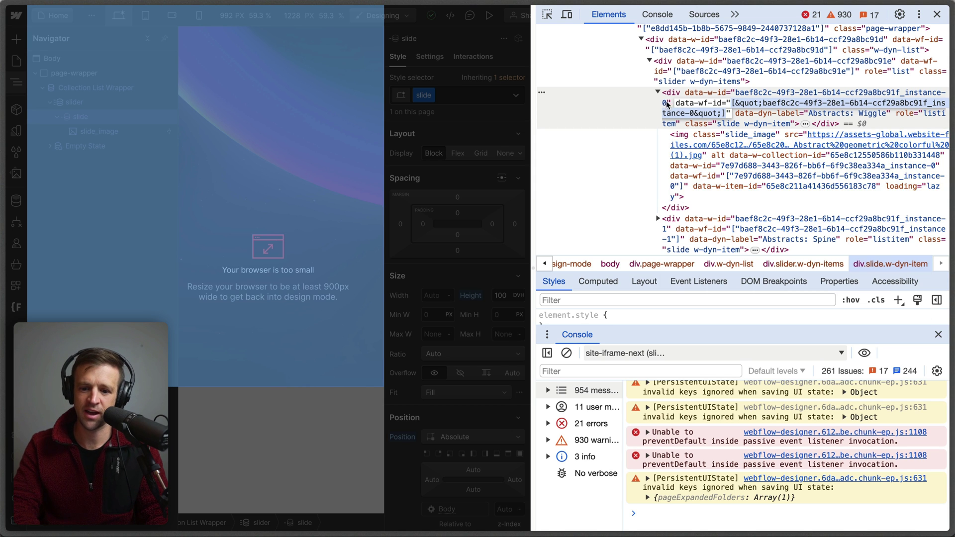
{"action": "left_click", "coordinate": [656, 93]}
{"action": "scroll", "coordinate": [656, 93], "scroll_direction": "down", "scroll_amount": 5}
{"action": "left_click", "coordinate": [682, 95]}
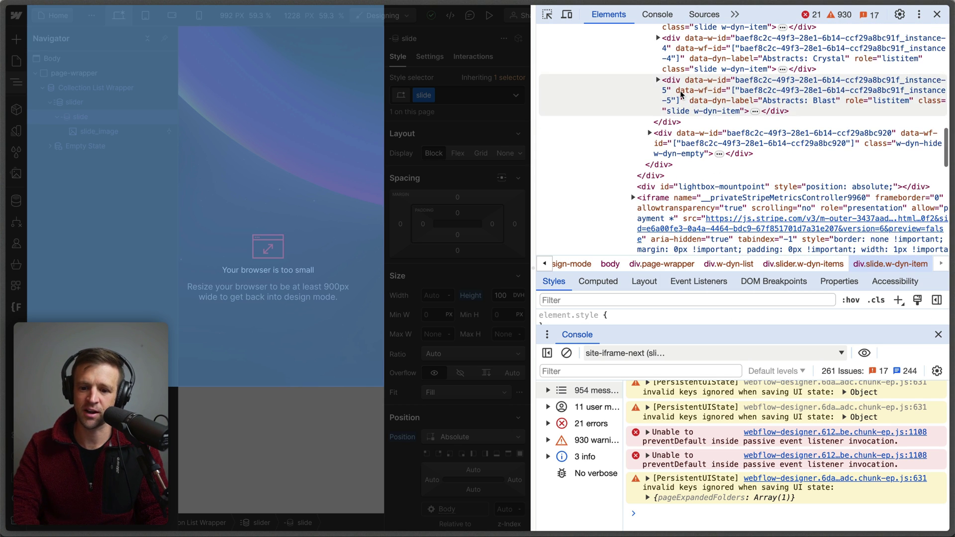
{"action": "left_click", "coordinate": [658, 80]}
{"action": "mouse_move", "coordinate": [702, 138]}
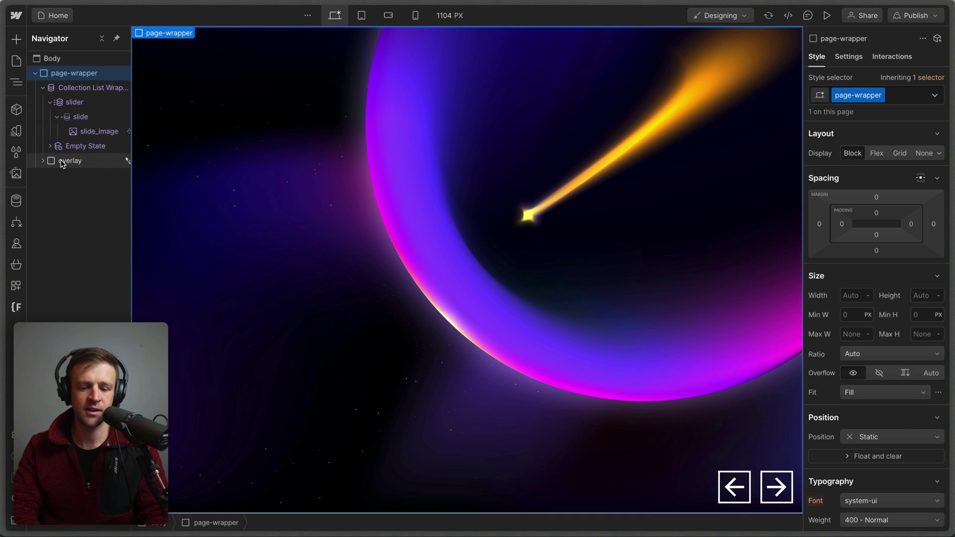
- Set the overlay's Events to None and confirm a canvas click selects slide_image
{"action": "left_click", "coordinate": [62, 160]}
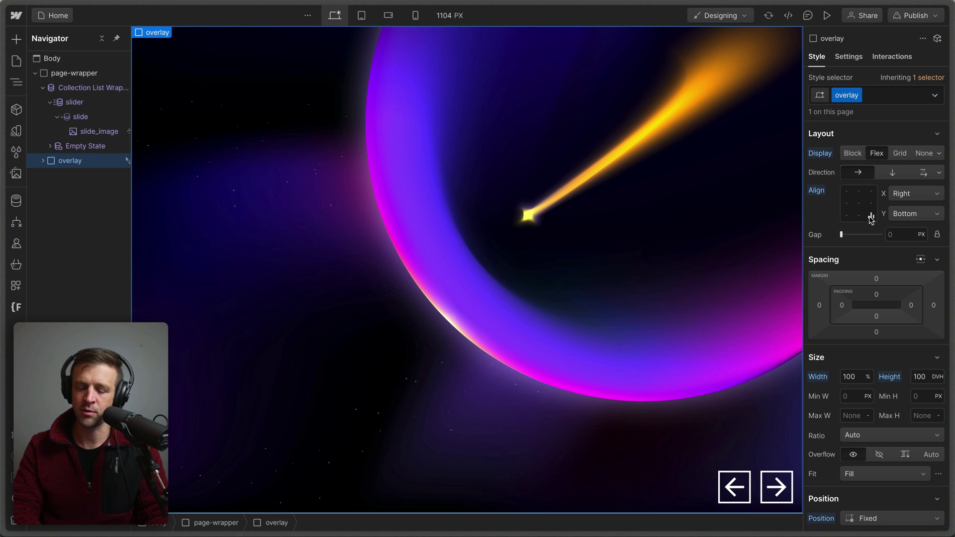
{"action": "scroll", "coordinate": [882, 398], "scroll_direction": "down", "scroll_amount": 5}
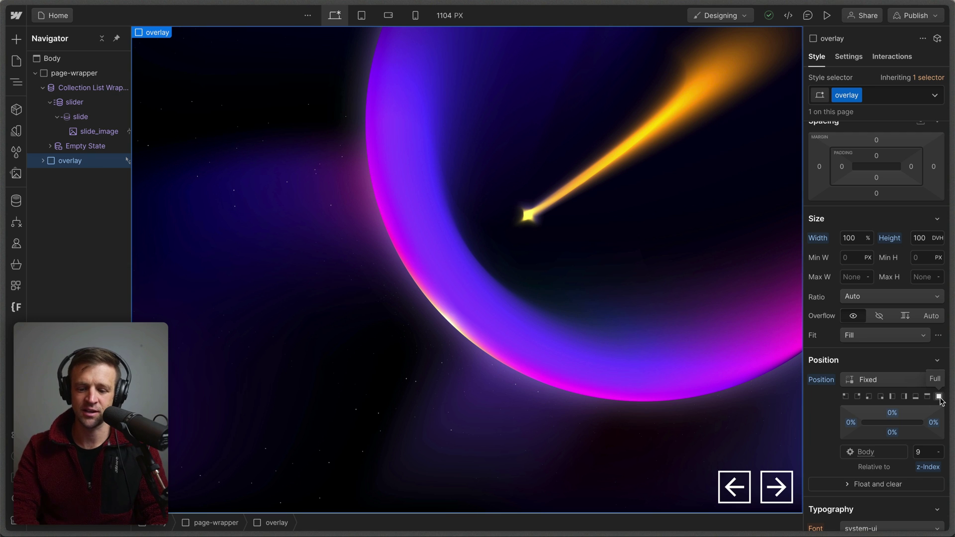
{"action": "left_click", "coordinate": [918, 339]}
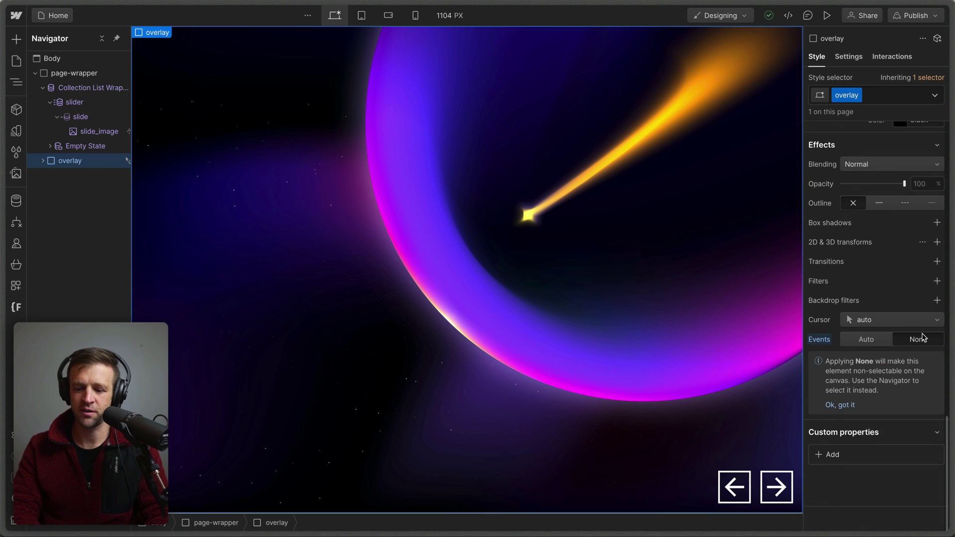
{"action": "left_click", "coordinate": [671, 316]}
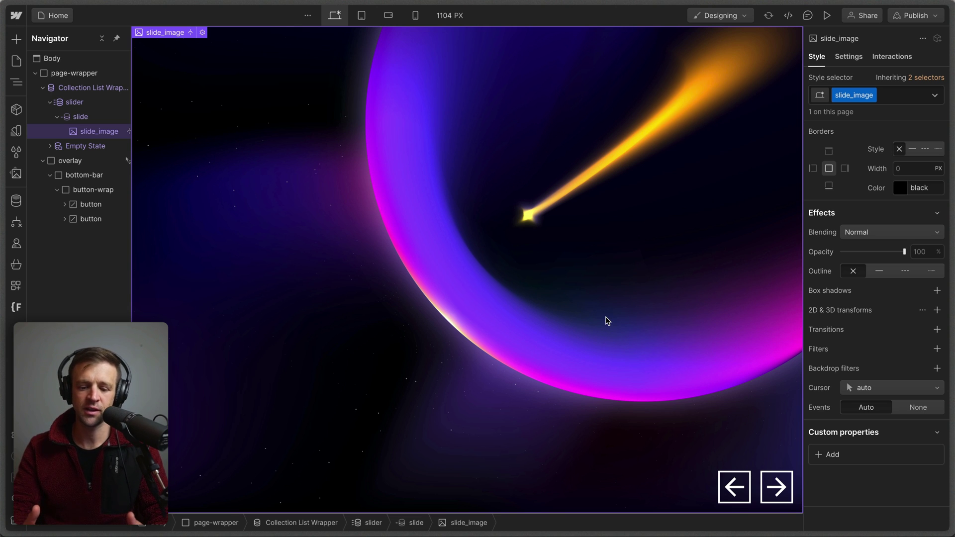
- Set the first arrow button's Events to Auto and add the is-prev combo class
{"action": "left_click", "coordinate": [93, 205]}
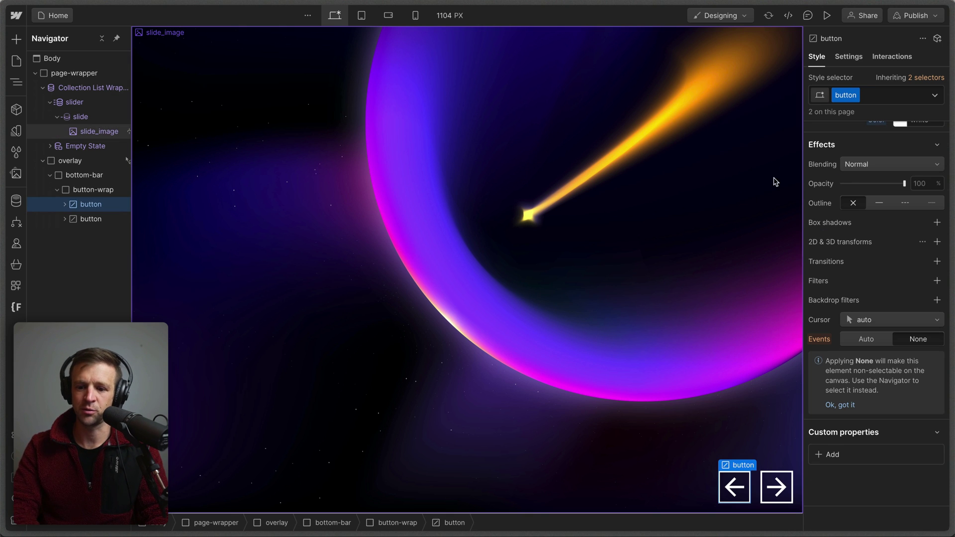
{"action": "left_click", "coordinate": [867, 340]}
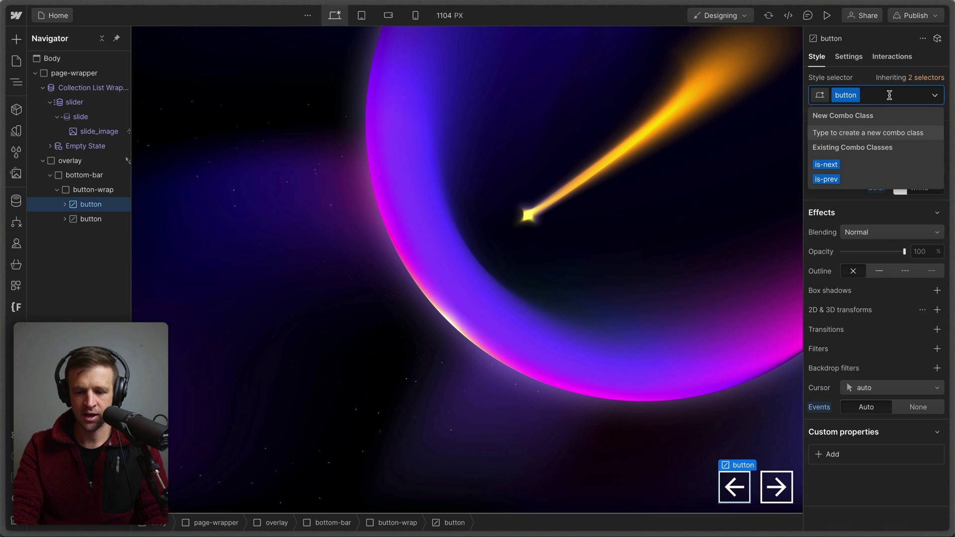
{"action": "left_click", "coordinate": [848, 180]}
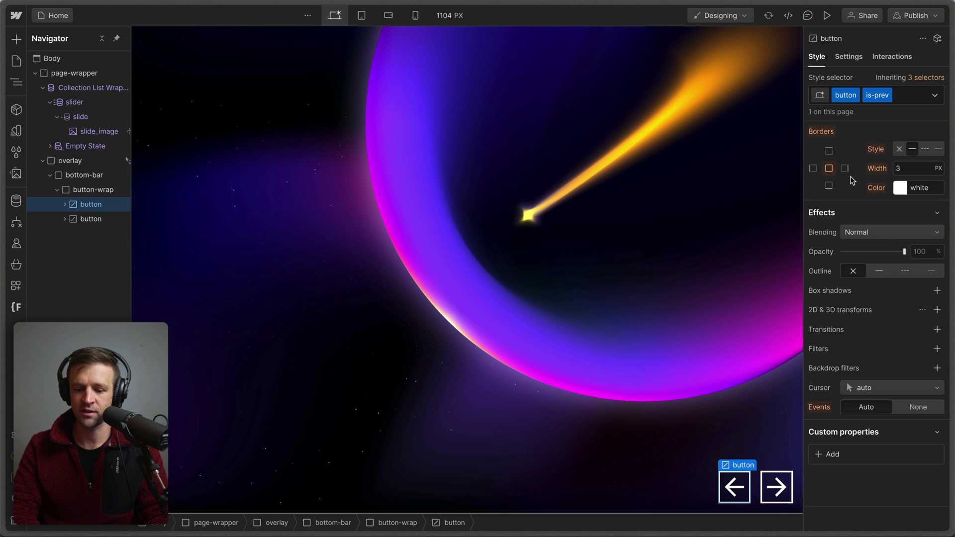
- Give the second arrow button the is-next combo class
{"action": "left_click", "coordinate": [101, 219]}
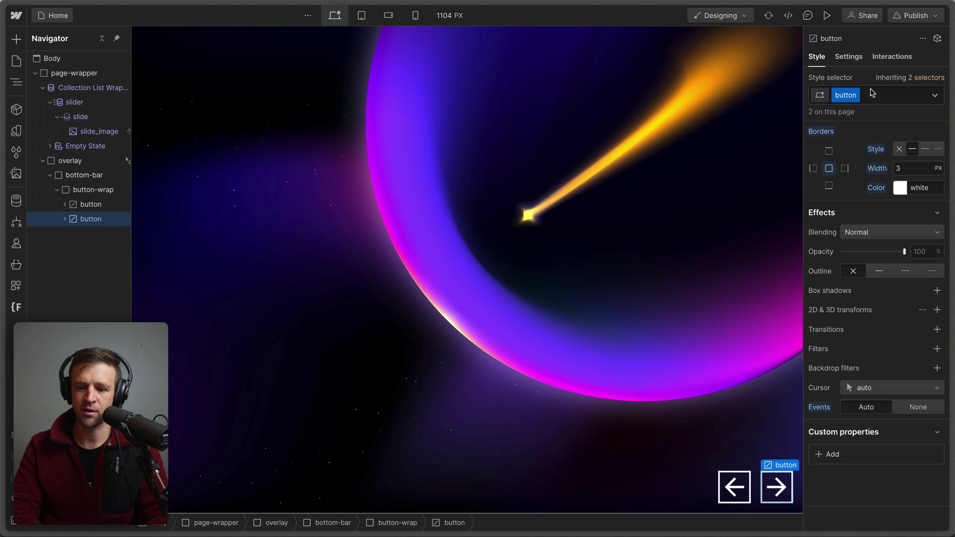
{"action": "left_click", "coordinate": [870, 92]}
{"action": "left_click", "coordinate": [827, 165]}
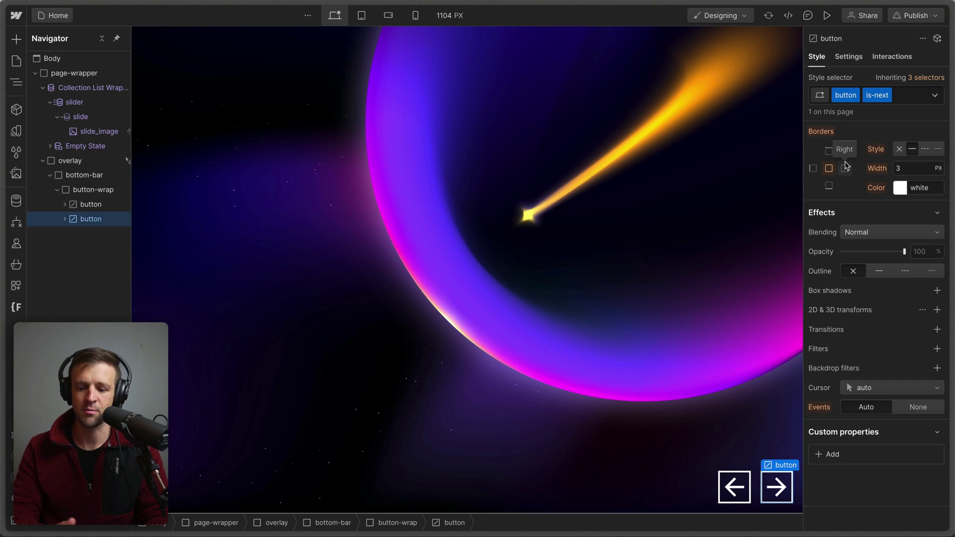